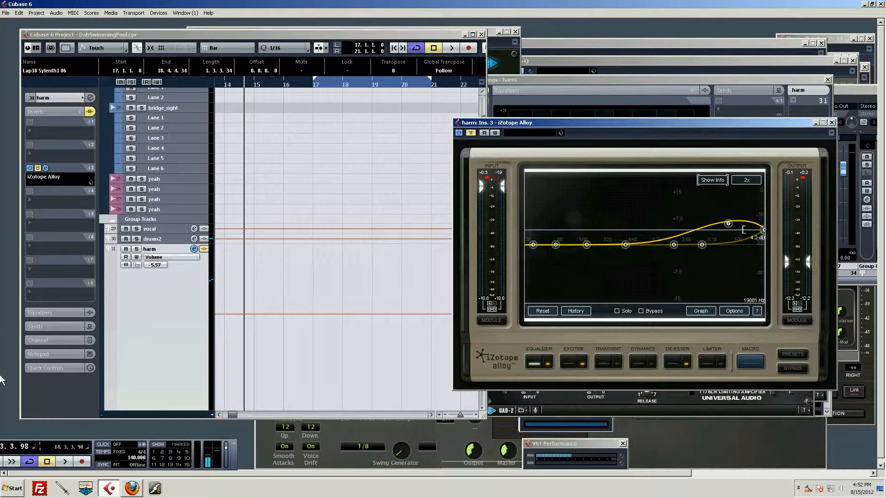
# - Examine the lead vocal, harm1comp and harm2comp tracks and their takes around bars 13 to 25
pyautogui.click(161, 342)
pyautogui.scroll(10, 287, 282)
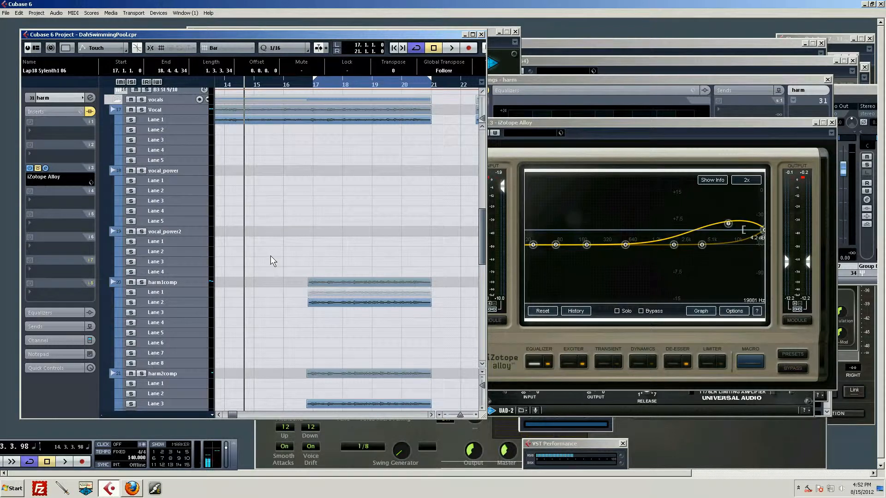
pyautogui.scroll(-3, 301, 289)
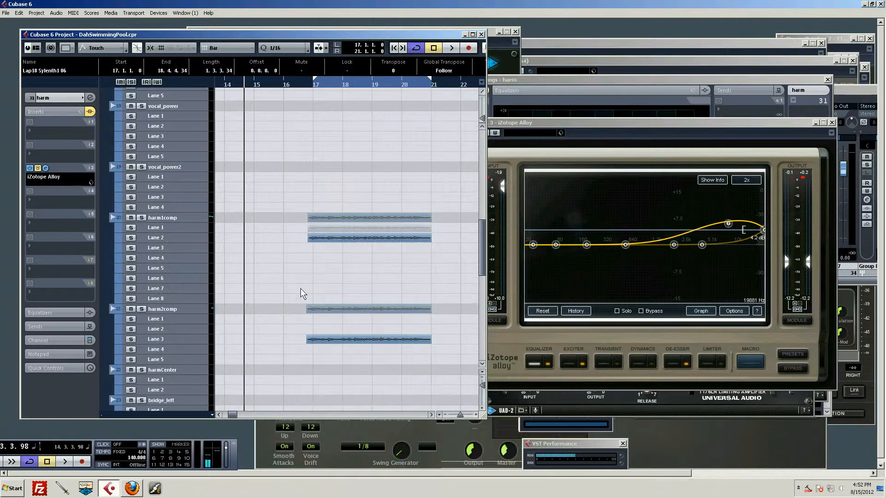
pyautogui.scroll(-3, 301, 289)
pyautogui.scroll(9, 289, 278)
pyautogui.click(487, 151)
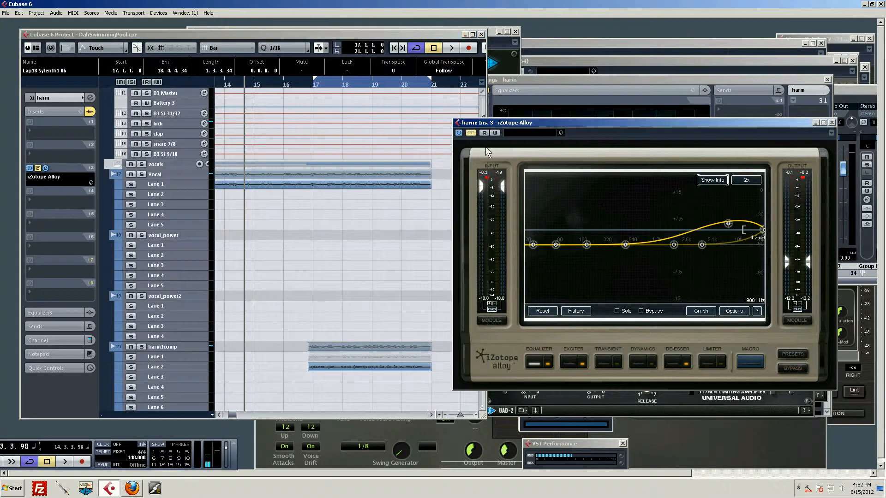
pyautogui.moveTo(303, 84); pyautogui.dragTo(287, 77)
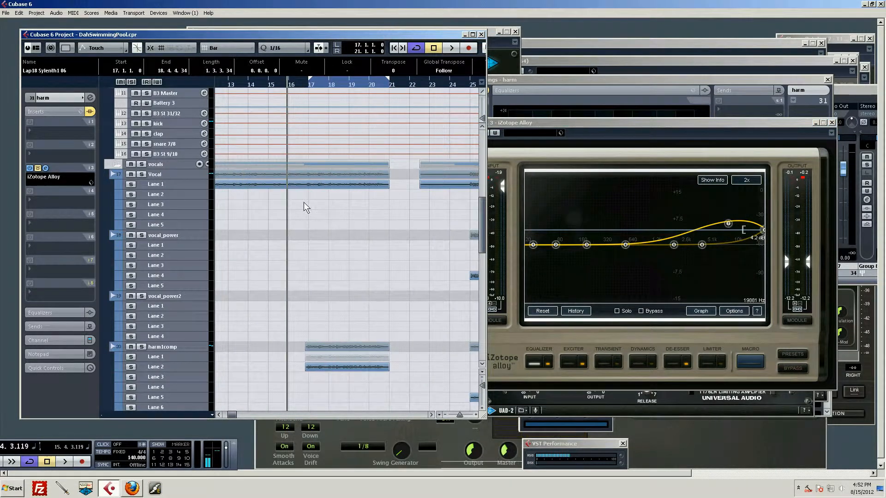
pyautogui.scroll(-3, 351, 303)
pyautogui.scroll(-6, 351, 298)
pyautogui.scroll(9, 350, 296)
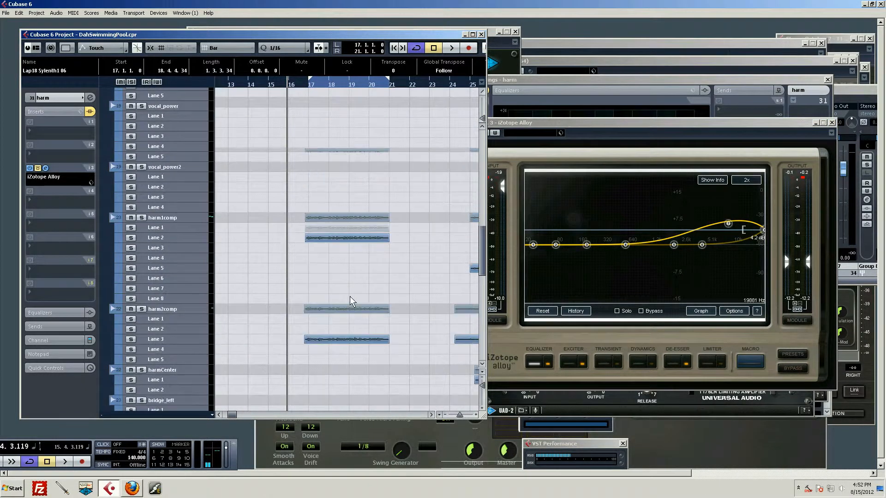
pyautogui.scroll(-3, 323, 263)
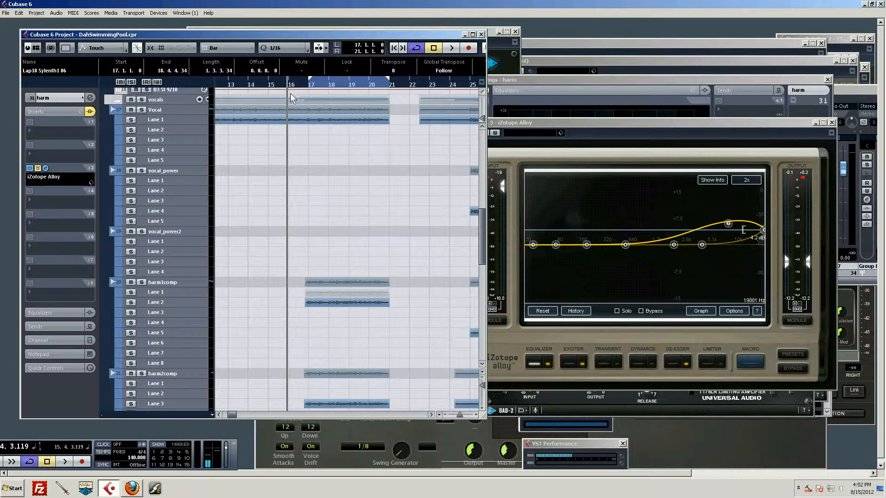
# - Play the harmony section from about bar 15 to bar 21 with the Alloy insert bypassed
pyautogui.click(279, 84)
pyautogui.scroll(-3, 325, 272)
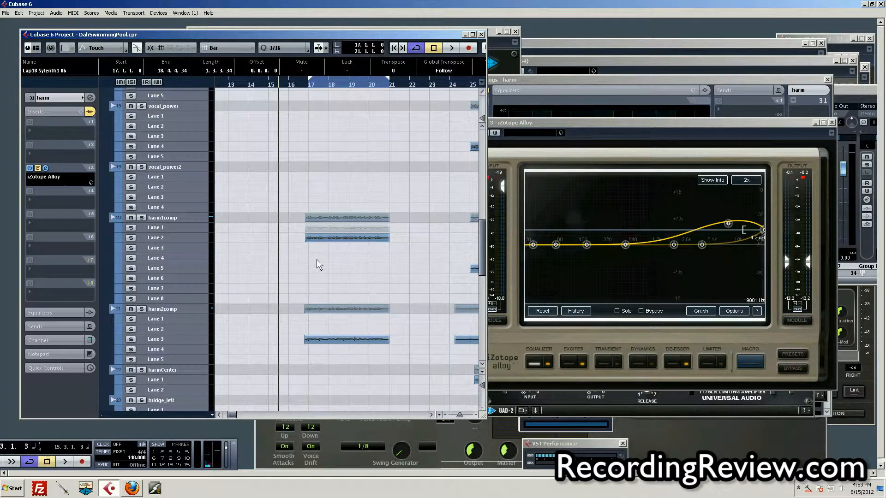
pyautogui.press('space')
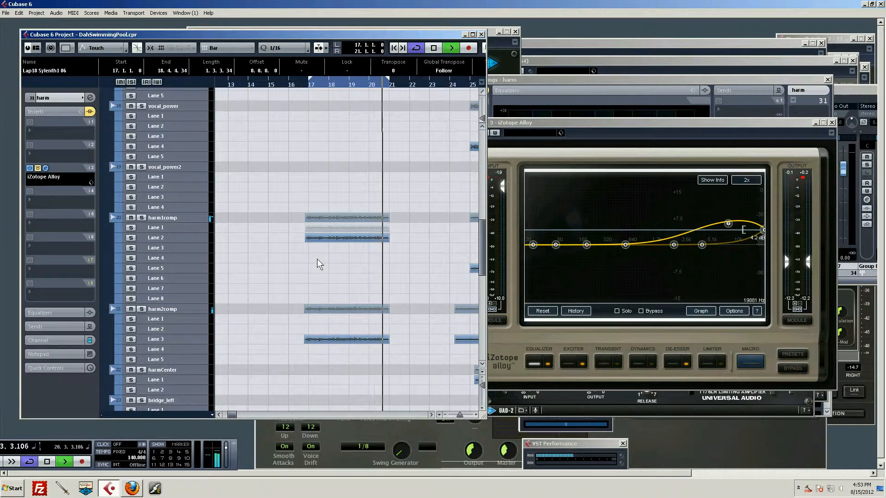
pyautogui.press('space')
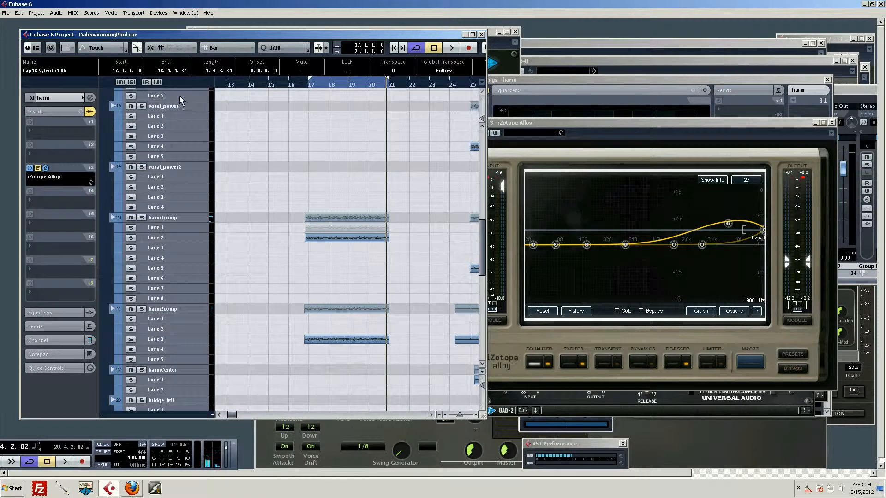
# - Move the playback position back to about bar 13 and take the harm group's iZotope Alloy insert out of bypass
pyautogui.moveTo(261, 80); pyautogui.dragTo(242, 73)
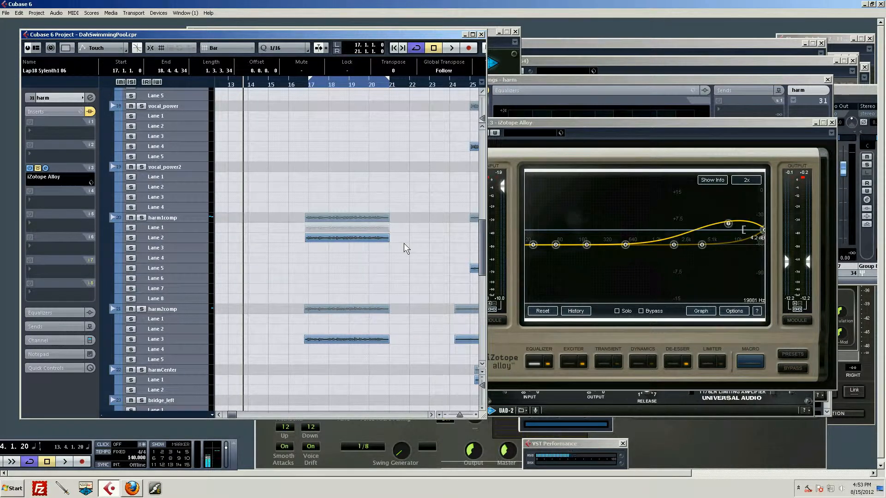
pyautogui.click(623, 149)
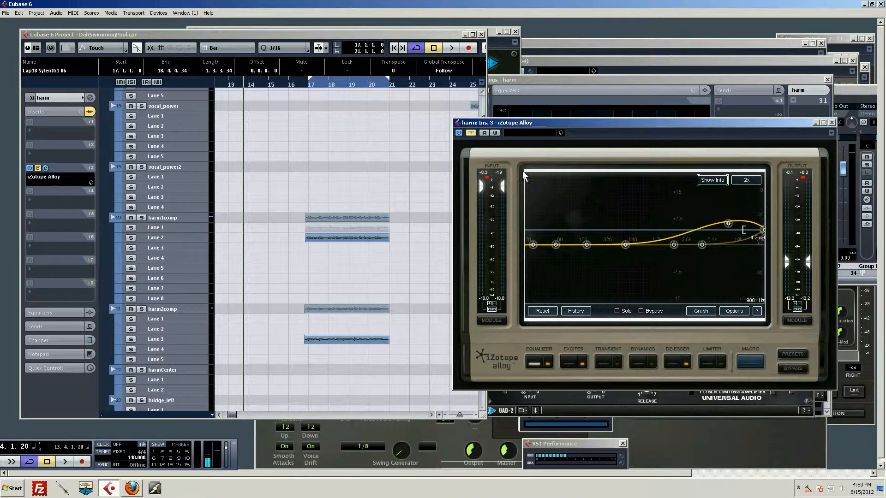
pyautogui.moveTo(595, 123); pyautogui.dragTo(615, 106)
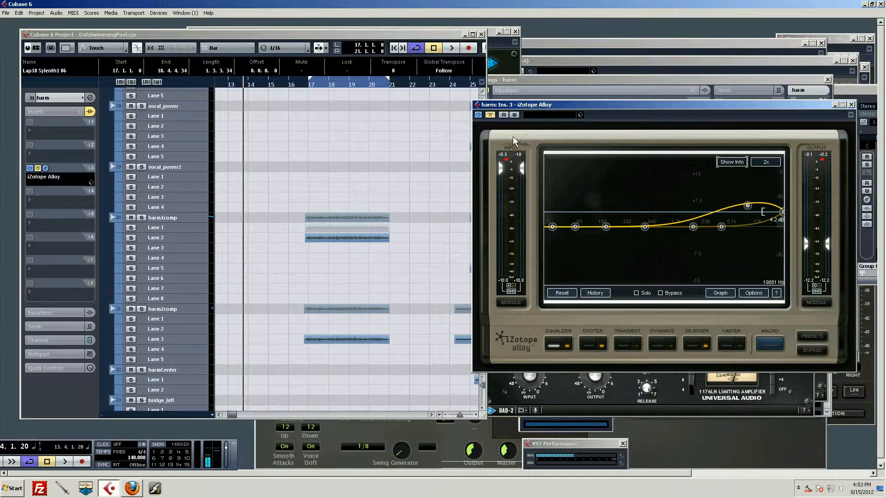
pyautogui.click(490, 114)
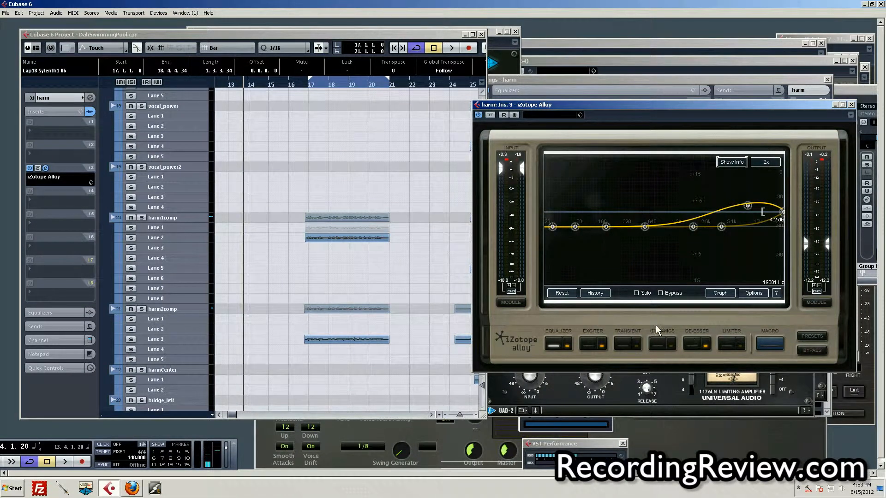
# - Review Alloy's Exciter and De-esser module settings, ending on the Equalizer curve
pyautogui.click(588, 343)
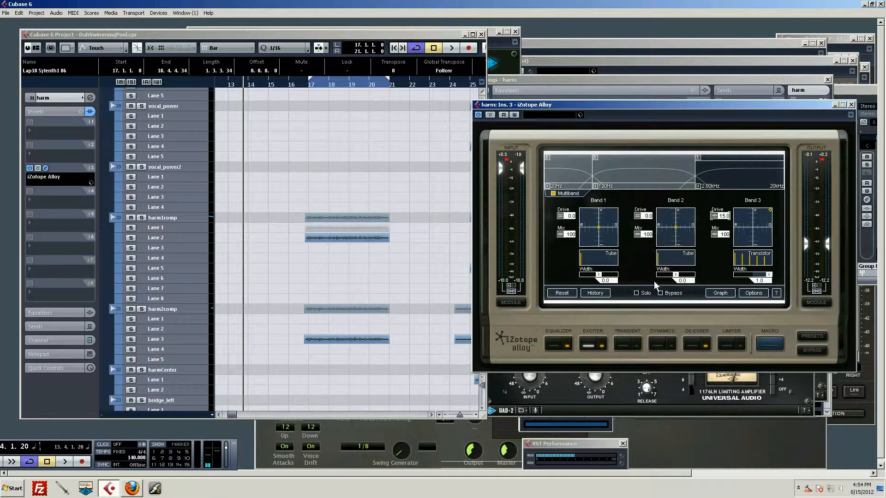
pyautogui.click(694, 344)
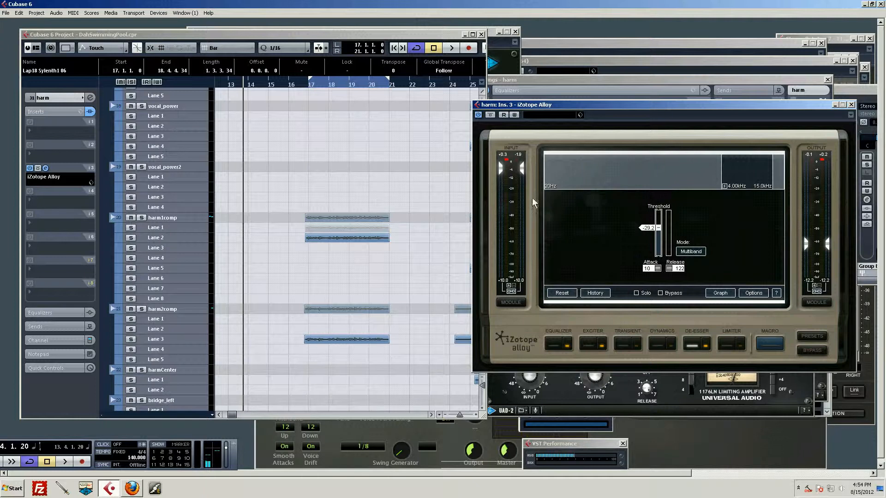
pyautogui.click(558, 343)
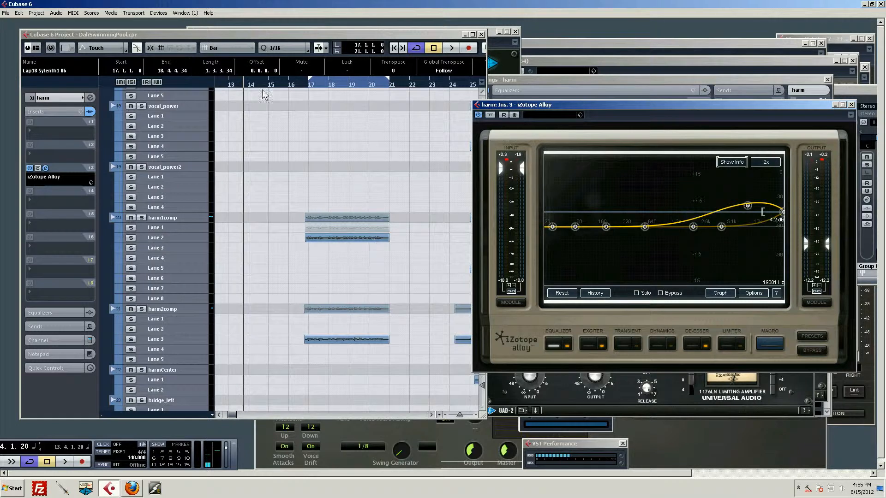
# - Turn off Alloy's De-esser, Exciter and Equalizer modules, with the playback position placed at bar 15
pyautogui.moveTo(296, 86); pyautogui.dragTo(270, 85)
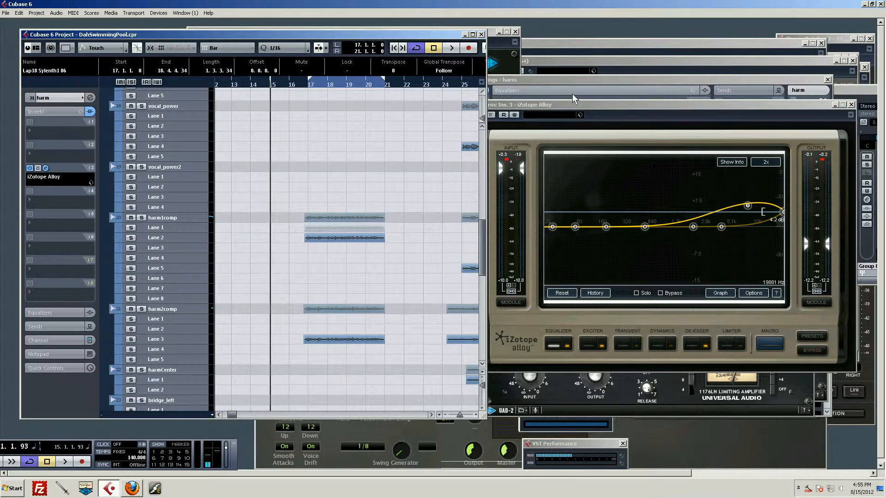
pyautogui.click(594, 121)
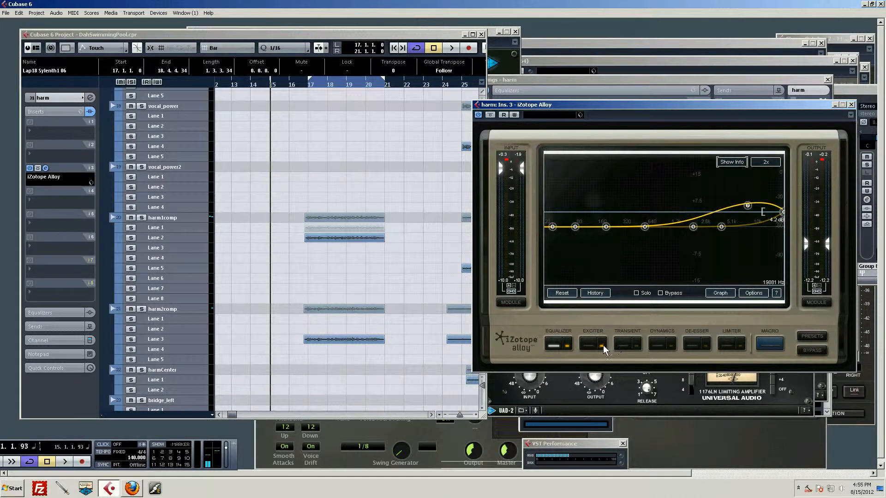
pyautogui.click(568, 346)
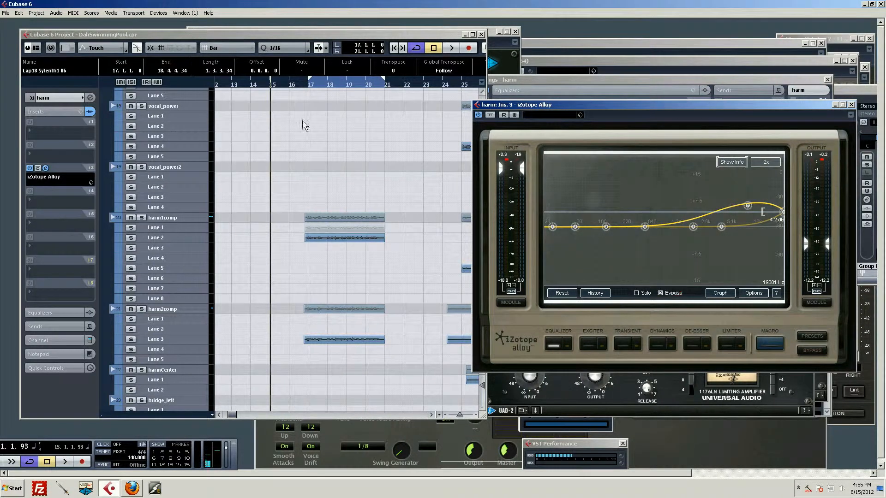
# - Play the harmonies from bar 16 with Alloy bypassed, and continue with Alloy active and all its modules off
pyautogui.click(297, 84)
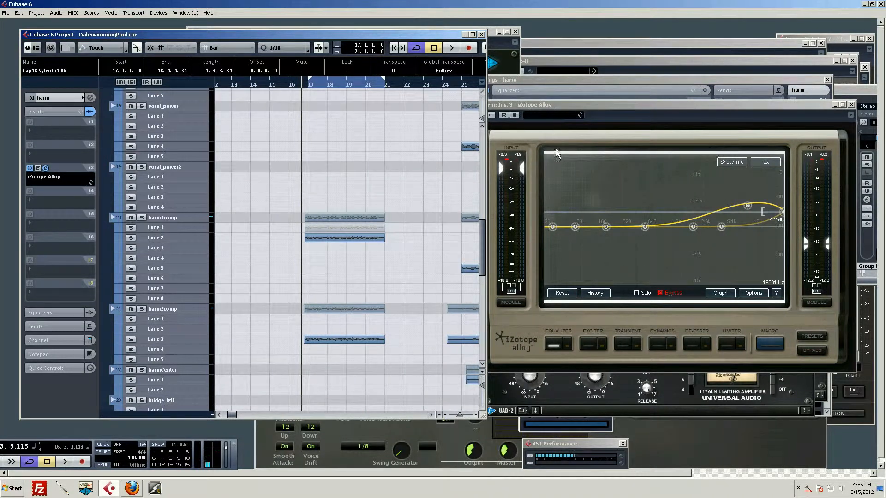
pyautogui.click(553, 123)
pyautogui.press('space')
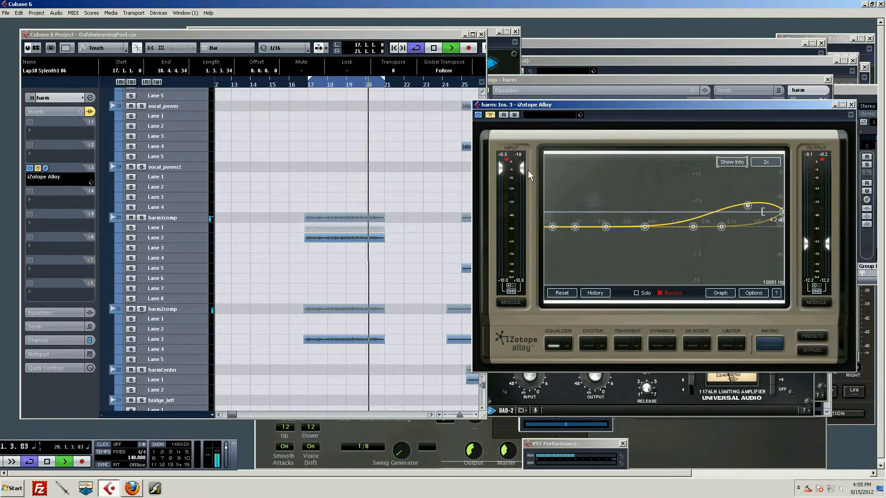
pyautogui.press('space')
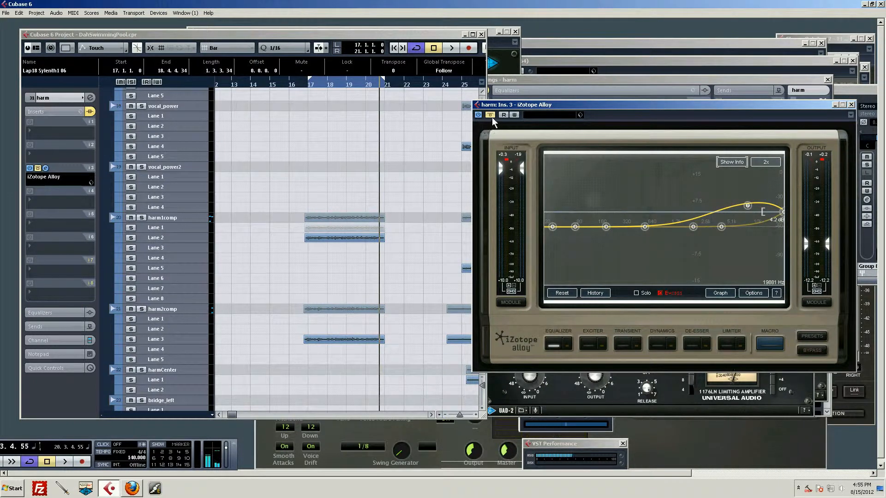
pyautogui.click(489, 114)
pyautogui.press('space')
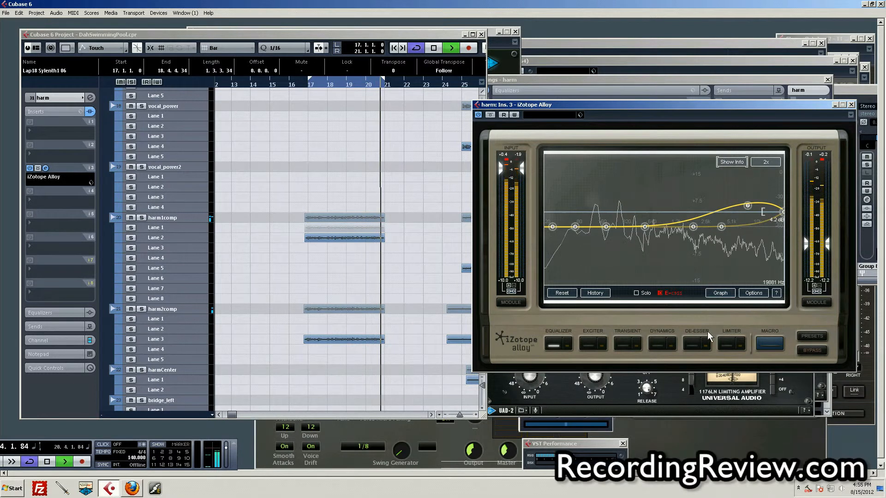
pyautogui.press('space')
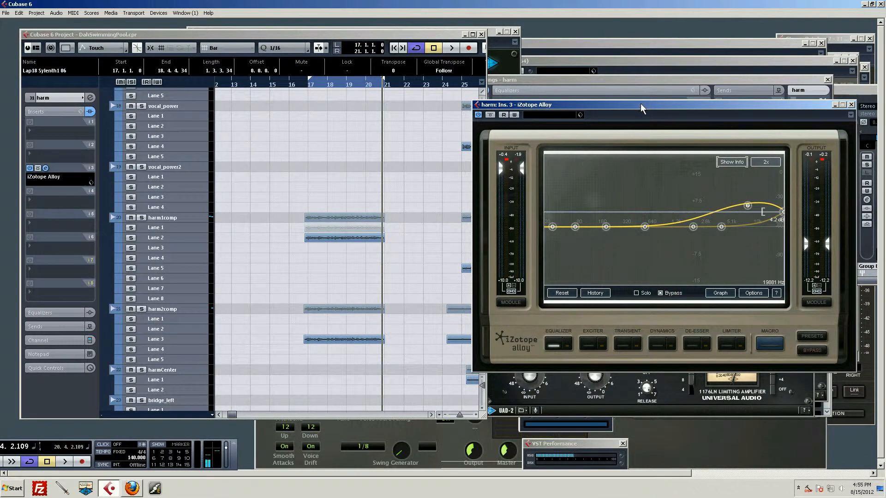
# - Enable Alloy's Equalizer module and place the playback position before bar 16, ahead of the harmony section
pyautogui.moveTo(640, 104); pyautogui.dragTo(645, 78)
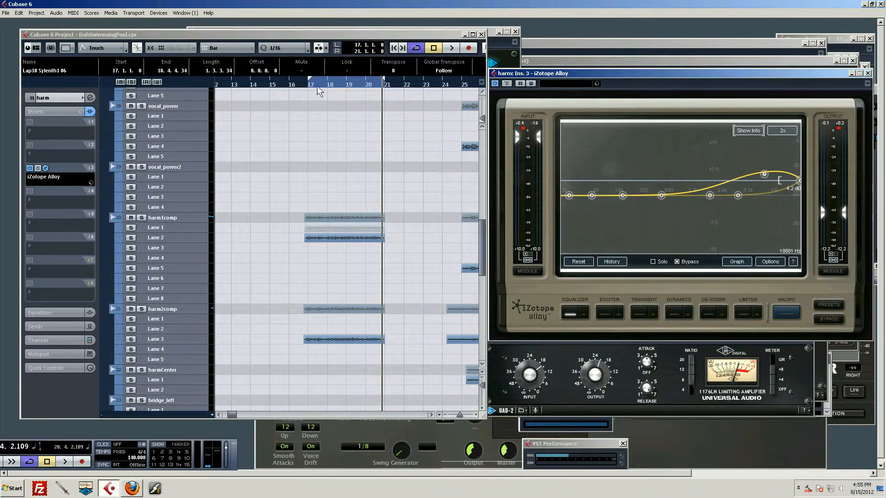
pyautogui.click(294, 82)
pyautogui.moveTo(294, 82); pyautogui.dragTo(292, 72)
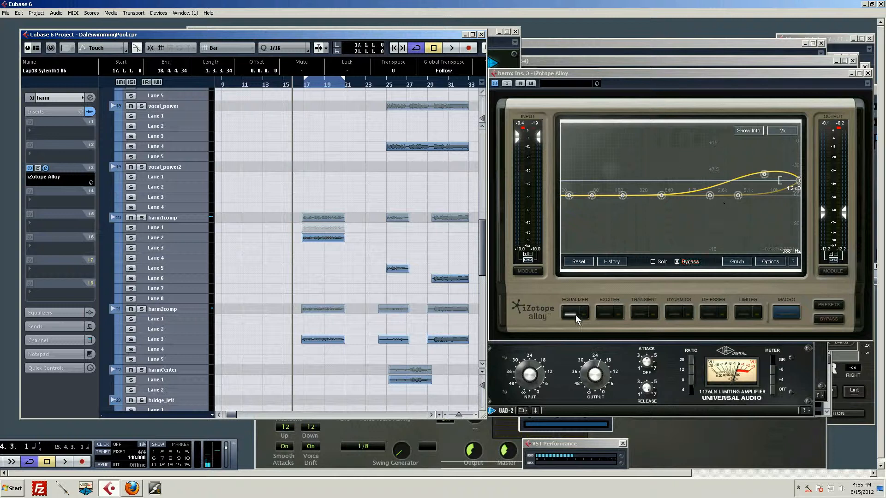
pyautogui.click(597, 92)
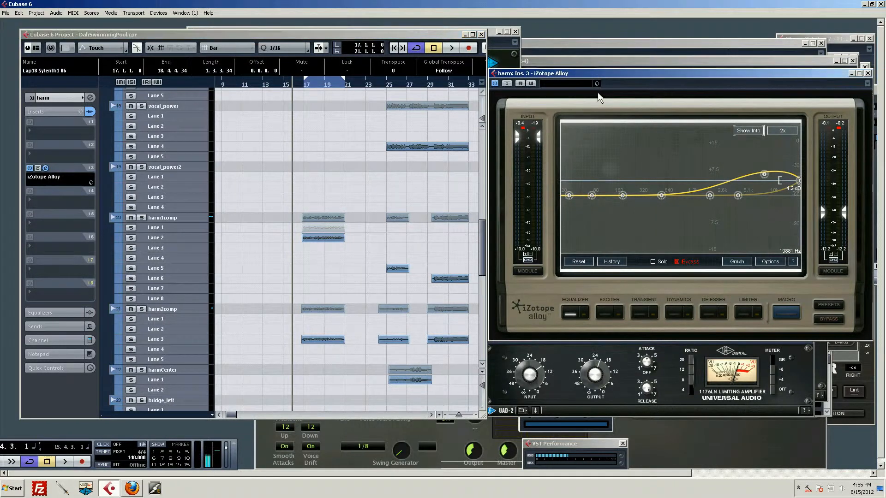
pyautogui.click(583, 315)
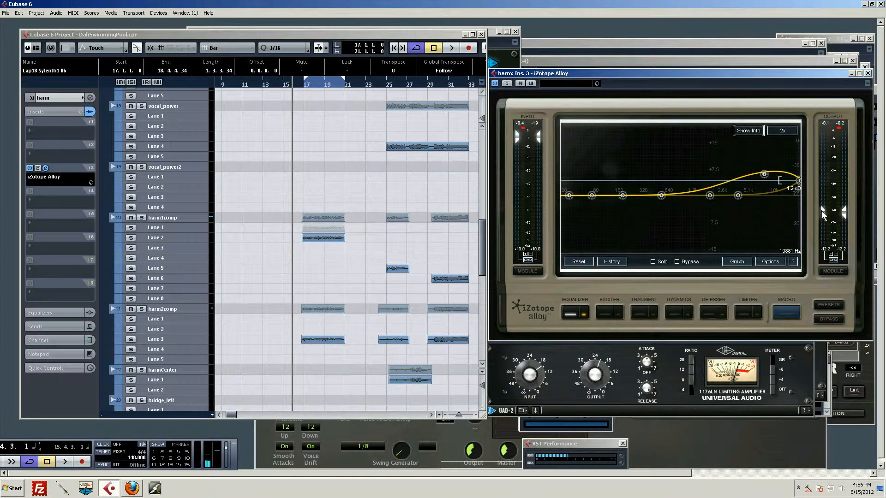
# - Lower Alloy's output gain to -15.0 and play the harmonies with the Equalizer active
pyautogui.moveTo(821, 211); pyautogui.dragTo(822, 217)
pyautogui.press('space')
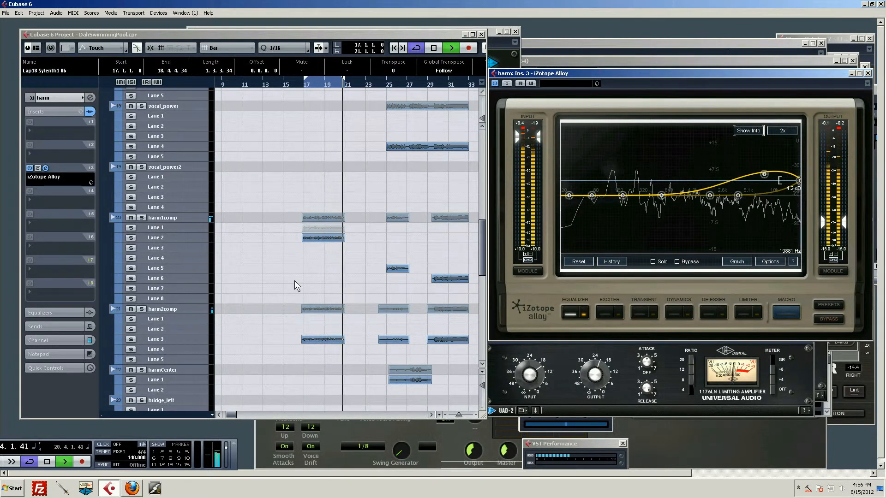
pyautogui.press('space')
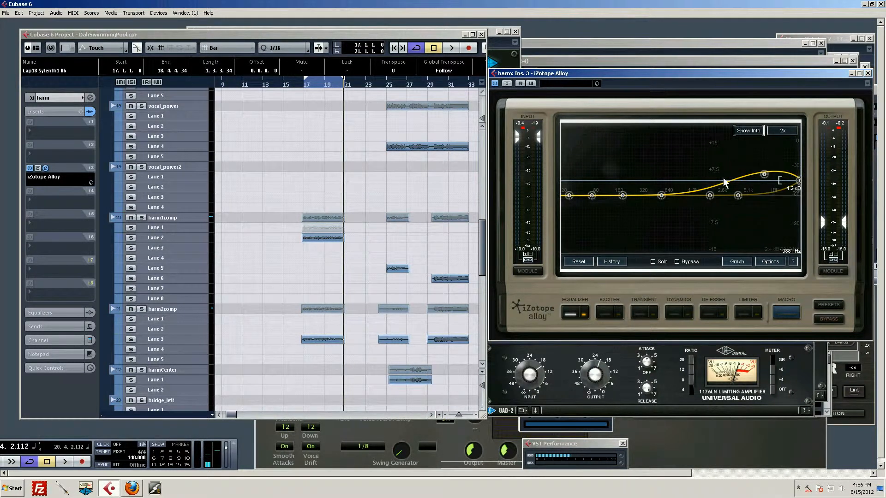
# - Enable Alloy's De-esser module and set the output gain to -14.2 while playing the harmonies from just before bar 17
pyautogui.click(704, 314)
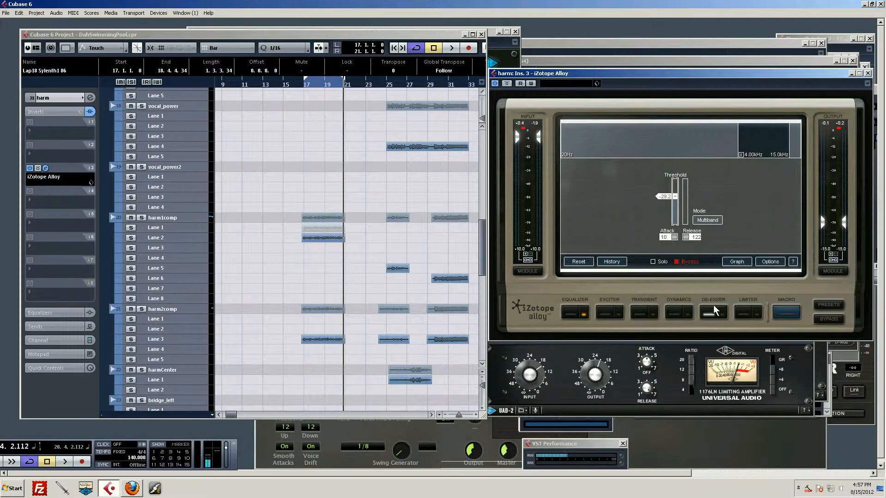
pyautogui.click(714, 312)
pyautogui.click(303, 85)
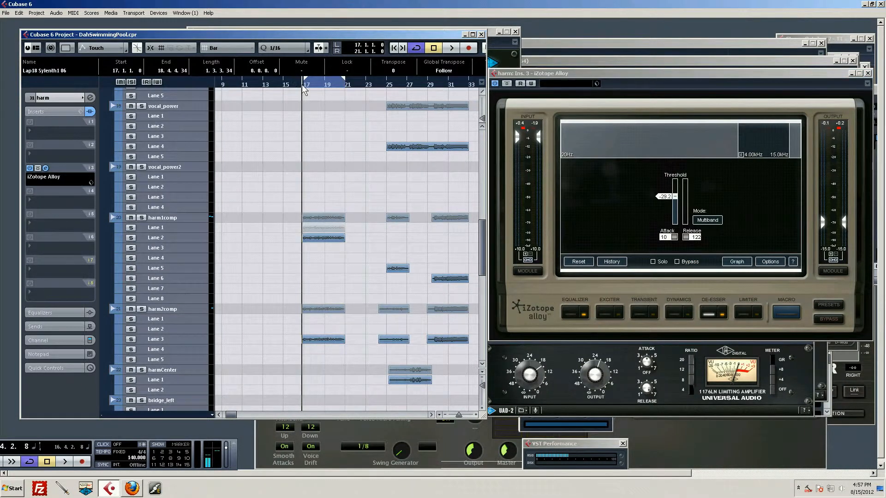
pyautogui.press('space')
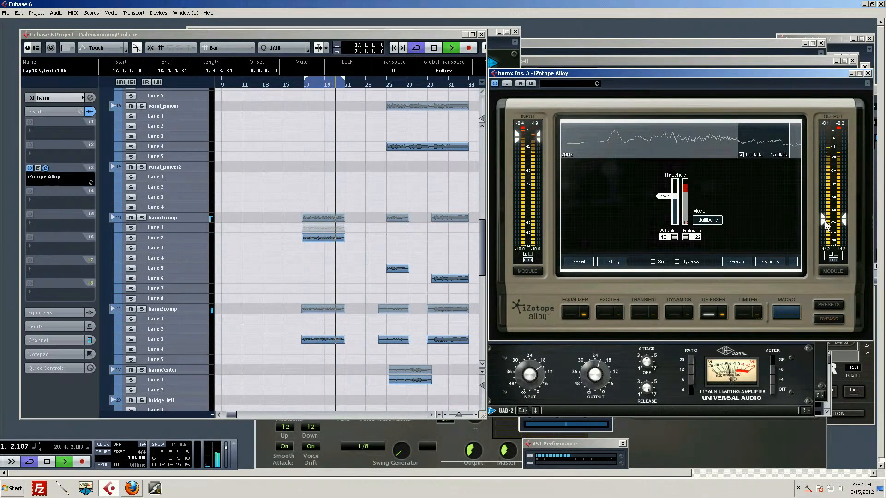
pyautogui.press('space')
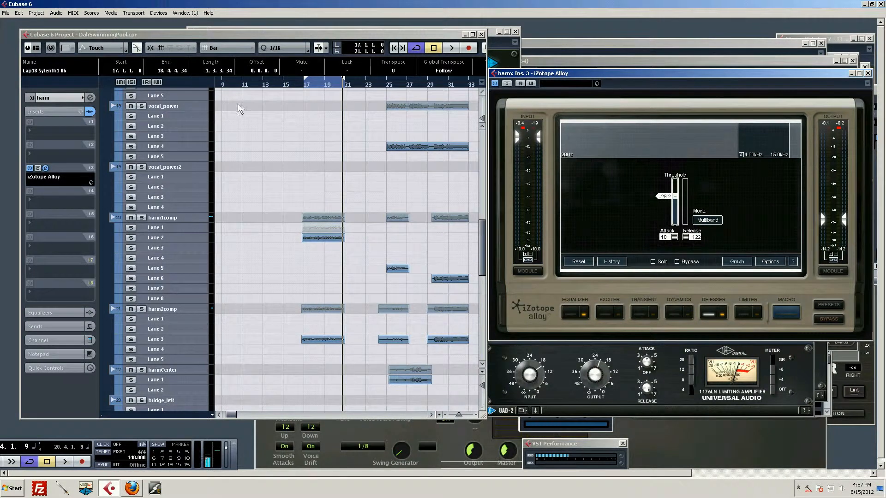
pyautogui.click(291, 85)
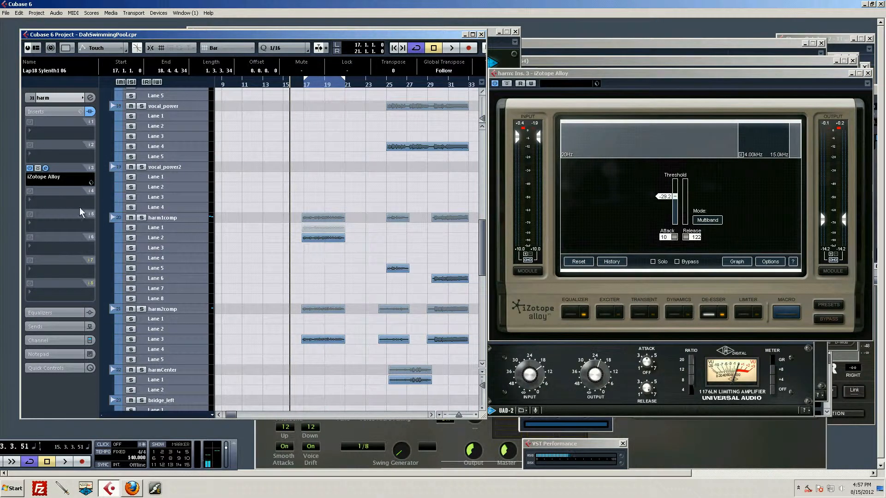
# - Show Alloy's Exciter module, enable it, and play the harmonies through to about bar 21 with it active
pyautogui.click(605, 311)
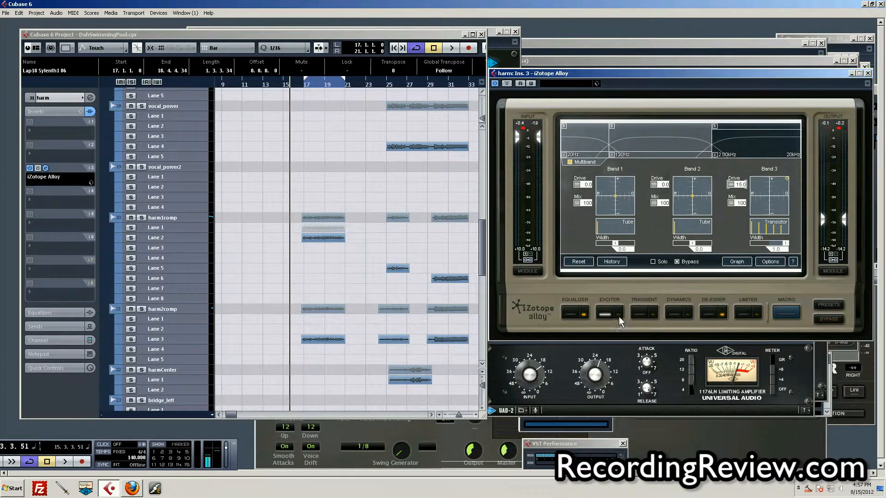
pyautogui.press('space')
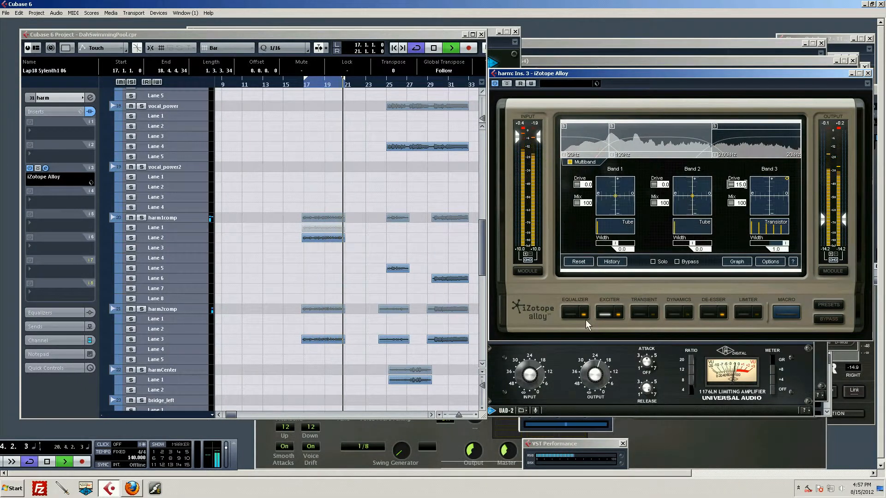
pyautogui.press('space')
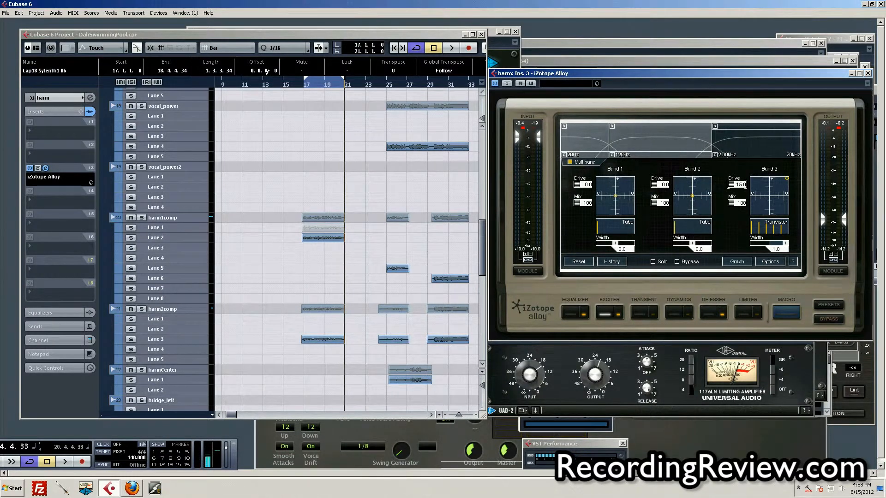
# - Move the playback position back to just before bar 16 and replay the harmonies, lowering Alloy's output gain to -15.0
pyautogui.click(297, 83)
pyautogui.moveTo(296, 84); pyautogui.dragTo(291, 92)
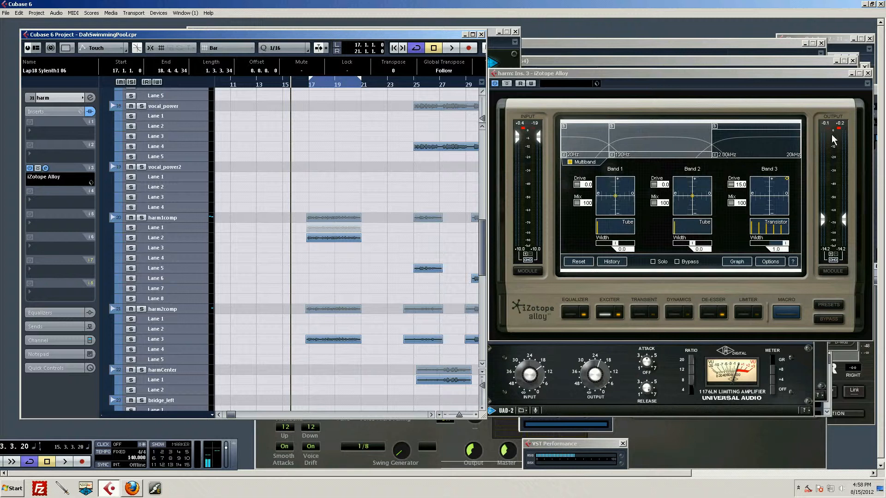
pyautogui.press('space')
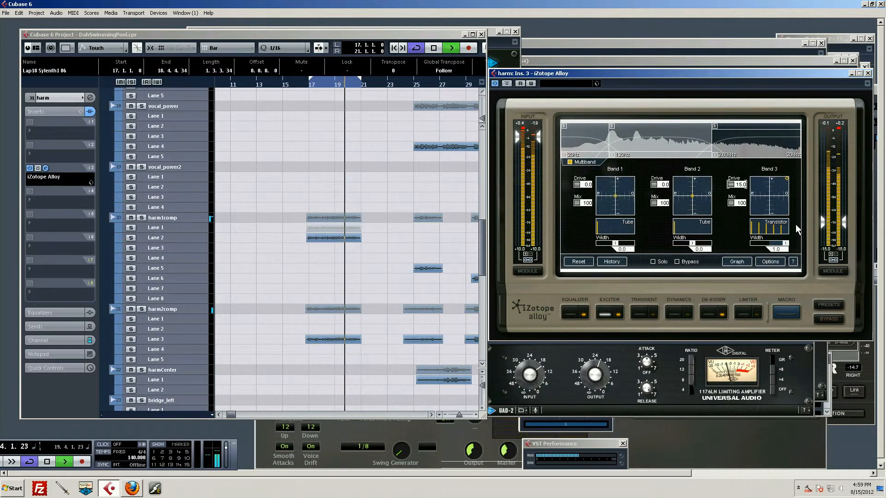
pyautogui.press('space')
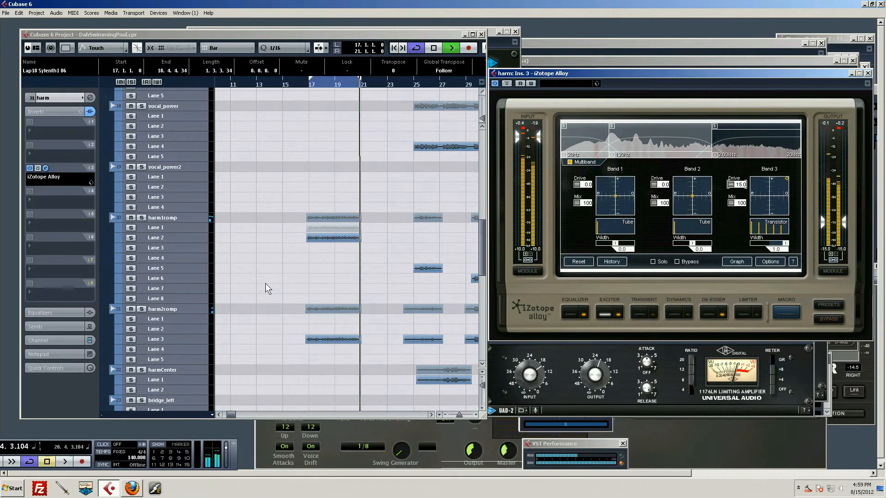